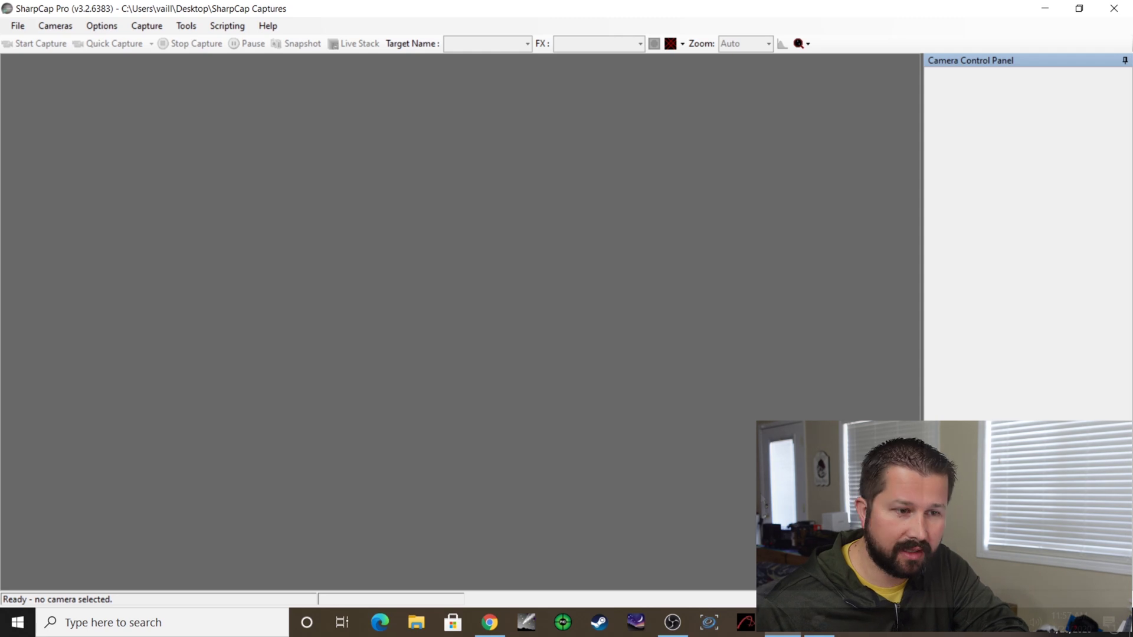
Open the Cameras menu to list the QHY165C and test cameras.
{"action": "left_click", "coordinate": [49, 29]}
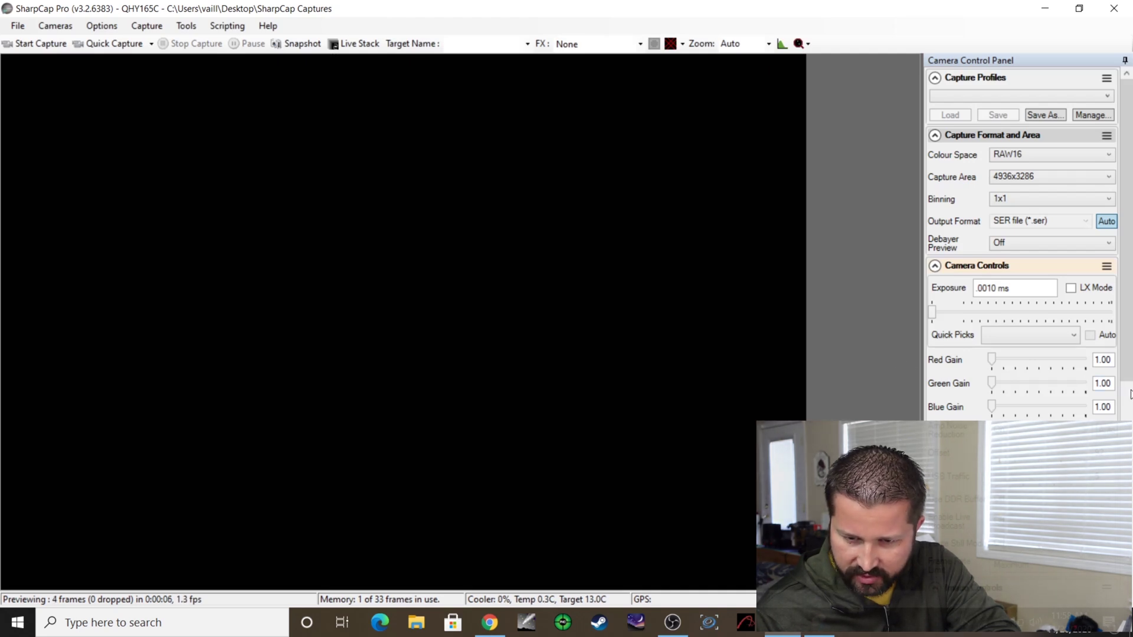
Scroll the Camera Control Panel to review the QHY165C gain and offset, then open the Tools menu.
{"action": "left_click_drag", "start_coordinate": [1131, 394], "coordinate": [1131, 525]}
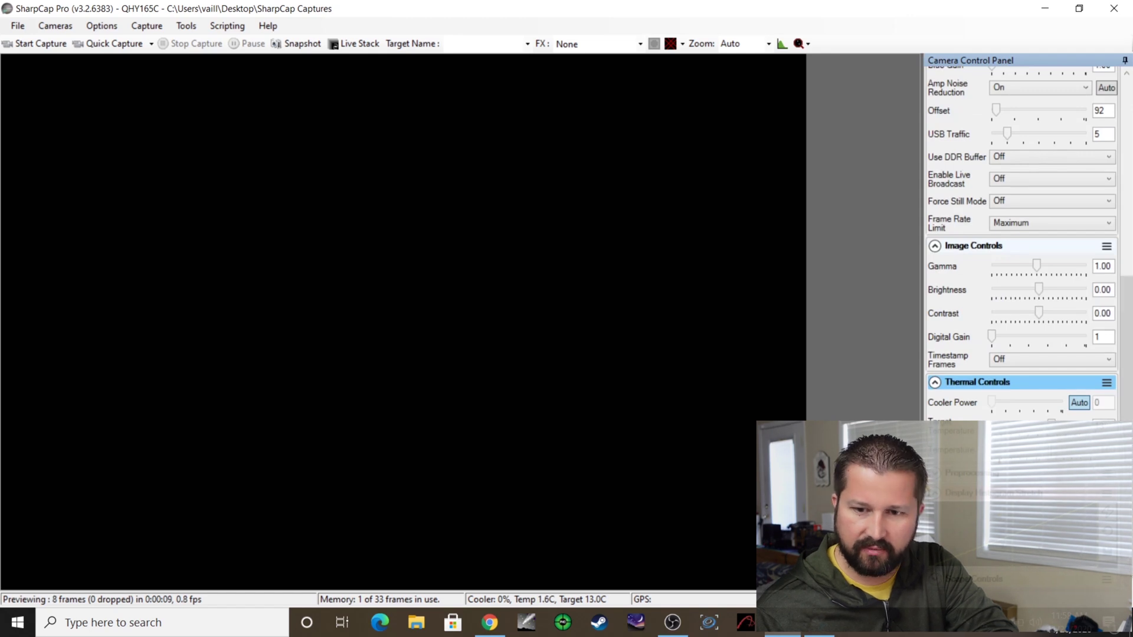
{"action": "scroll", "coordinate": [1120, 286], "scroll_direction": "up", "scroll_amount": 5}
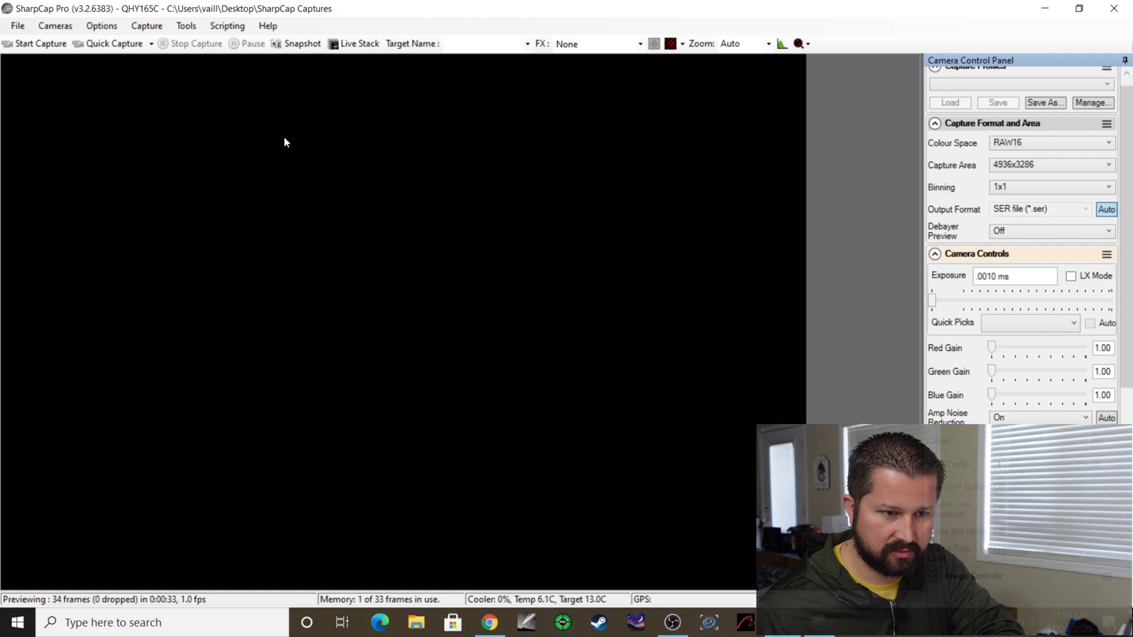
{"action": "left_click", "coordinate": [189, 29]}
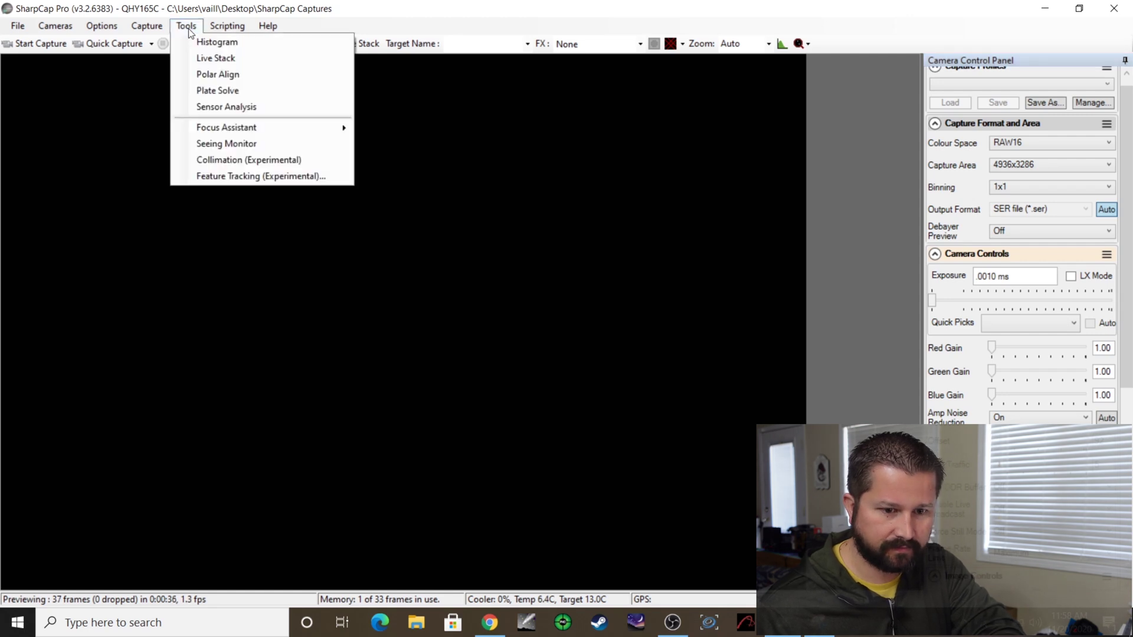
Choose Sensor Analysis from the Tools menu to measure gain and read noise.
{"action": "left_click", "coordinate": [224, 114]}
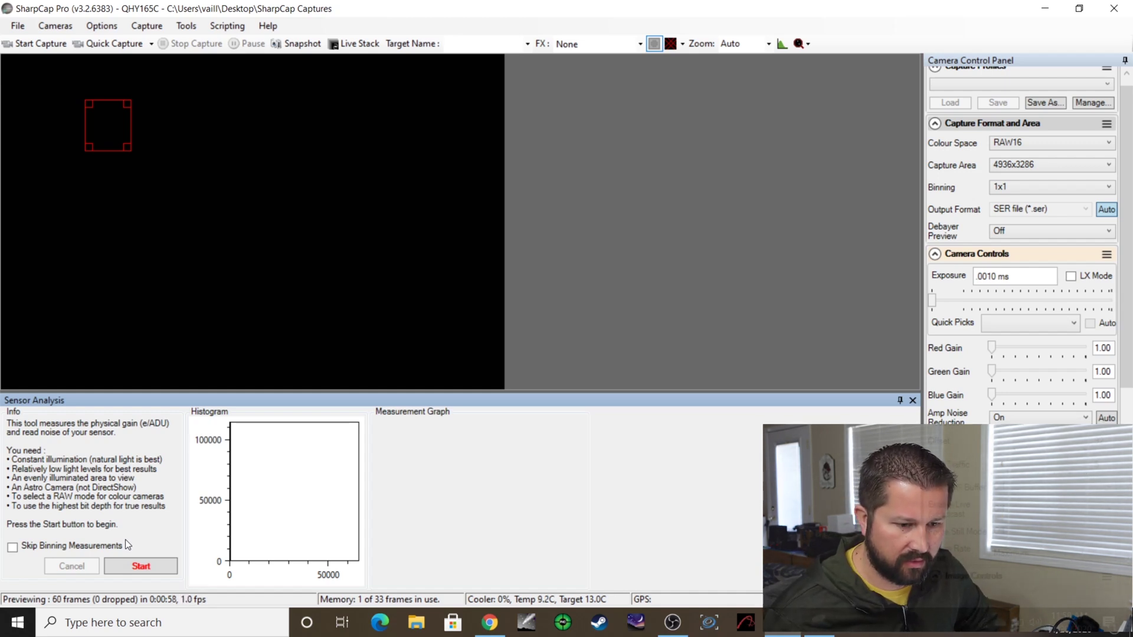
Start the Sensor Analysis on an evenly lit frame with a single narrow histogram peak.
{"action": "left_click", "coordinate": [135, 569]}
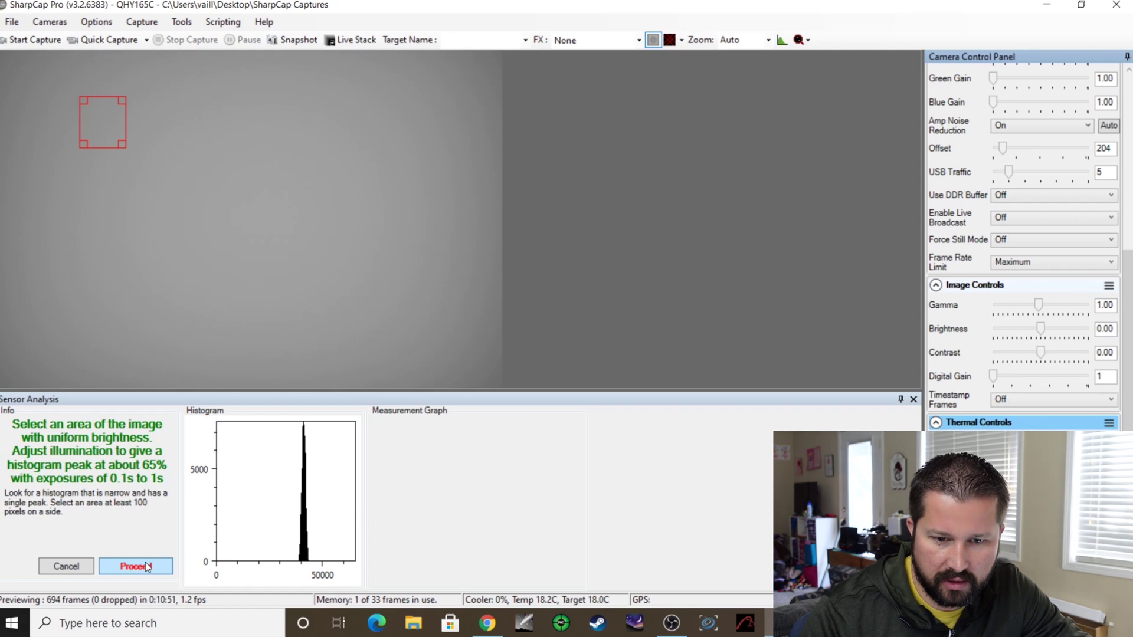
Proceed with the sensor measurement, then cancel it once the first points appear.
{"action": "left_click", "coordinate": [147, 567]}
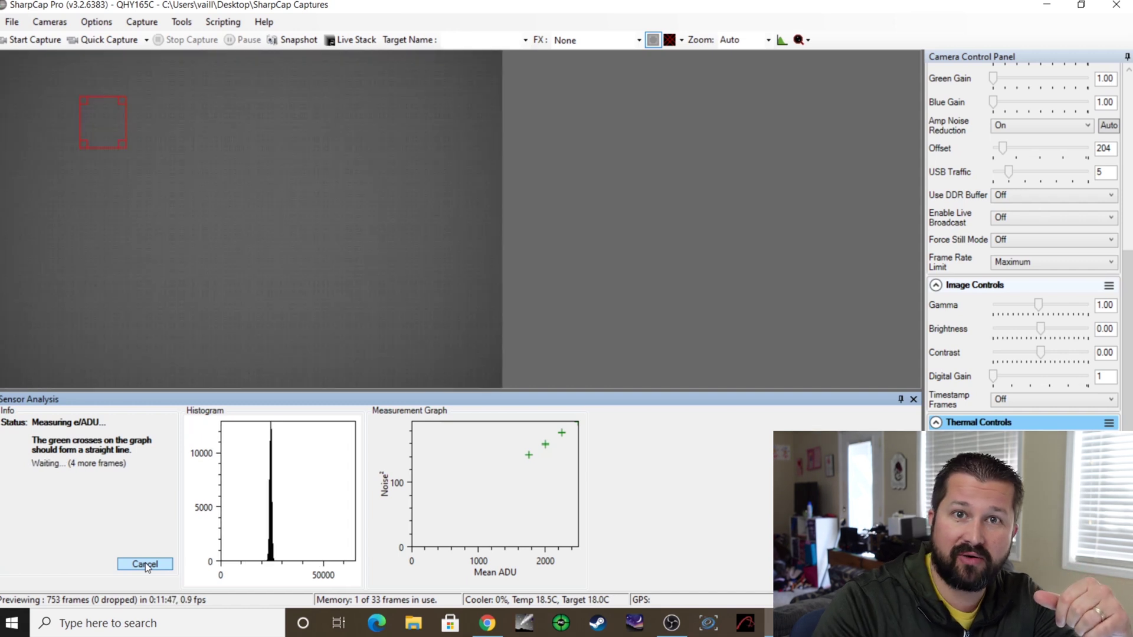
{"action": "left_click", "coordinate": [145, 565]}
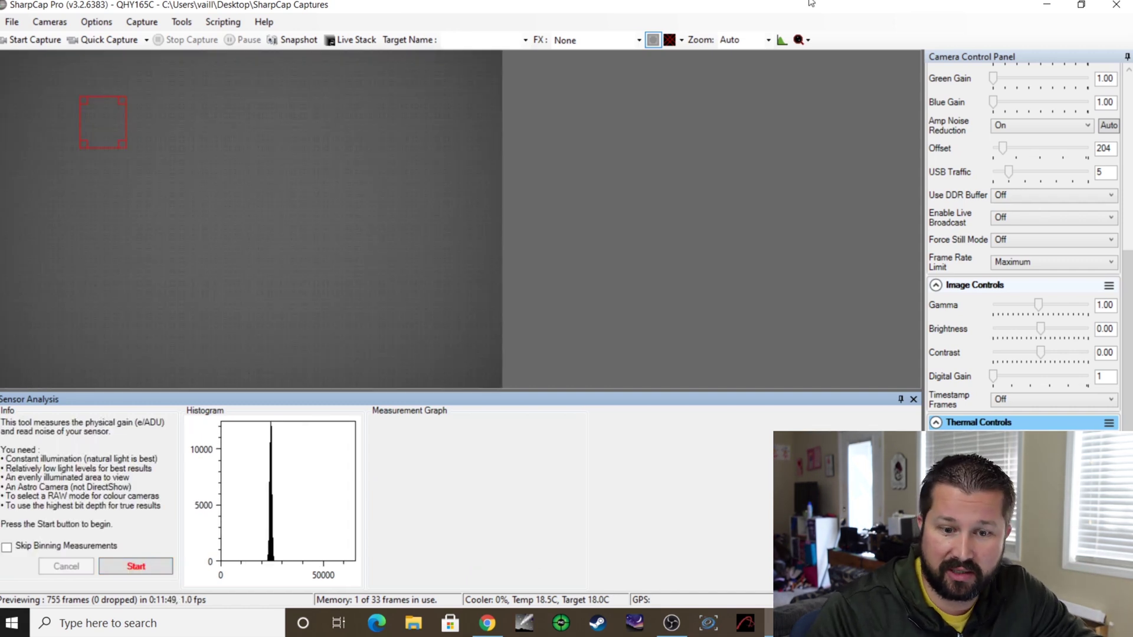
Minimize SharpCap to reach the saved qhy165c analysis.JPG on the desktop.
{"action": "left_click", "coordinate": [1048, 7]}
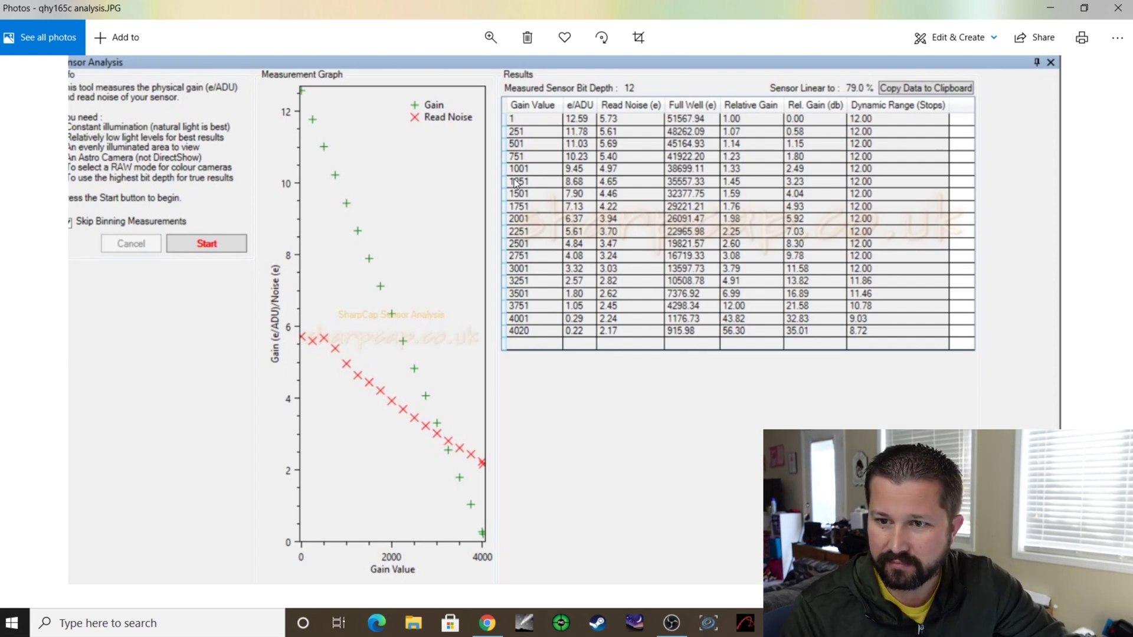
{"action": "key", "text": "alt+F4"}
Restore SharpCap from the taskbar and replace Sensor Analysis with the Histogram tool.
{"action": "left_click", "coordinate": [675, 627]}
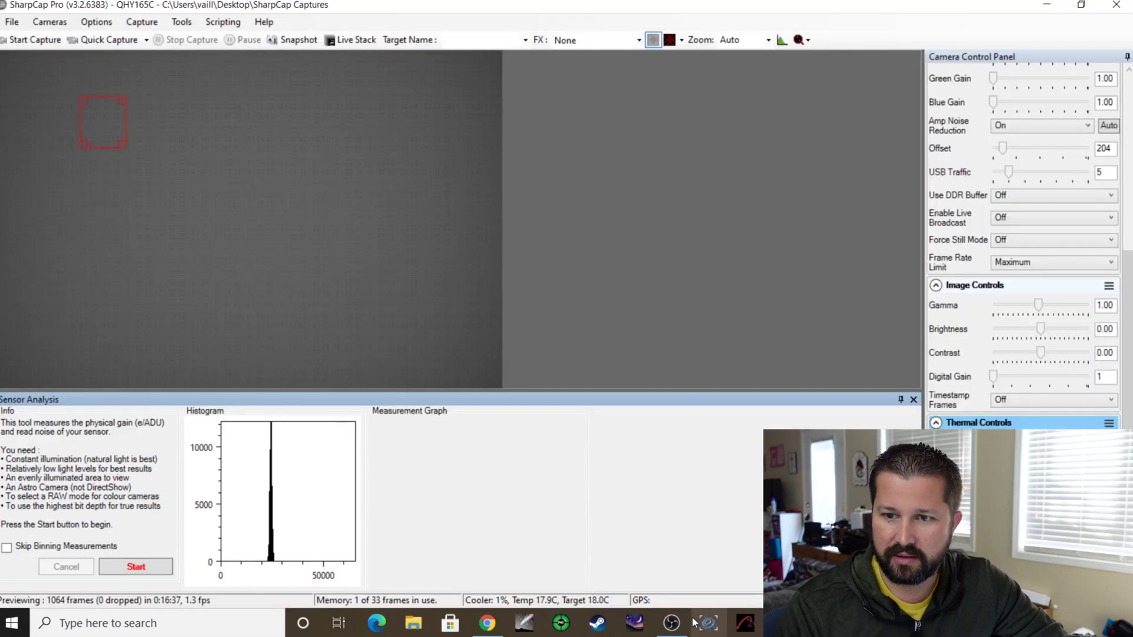
{"action": "left_click", "coordinate": [673, 624]}
{"action": "left_click", "coordinate": [673, 625]}
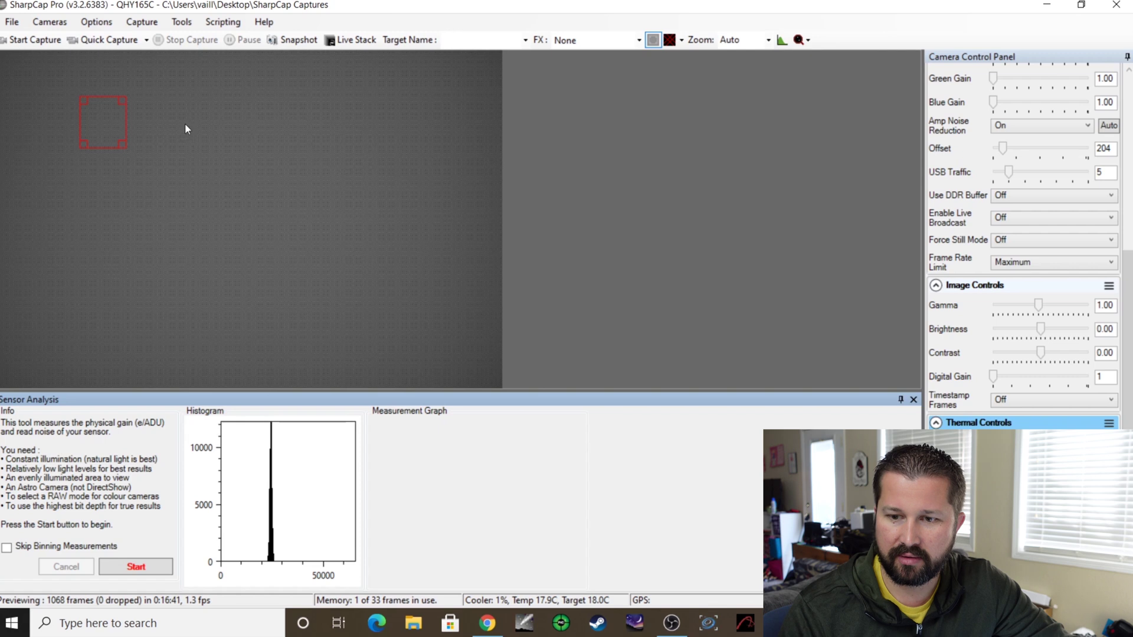
{"action": "left_click", "coordinate": [185, 24]}
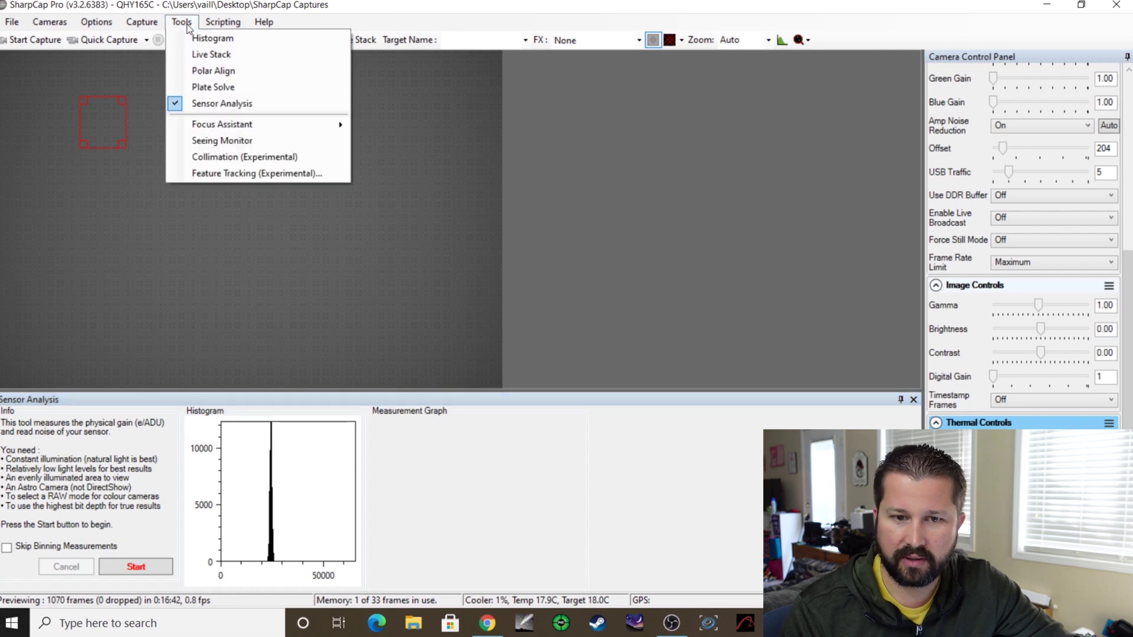
{"action": "left_click", "coordinate": [196, 39]}
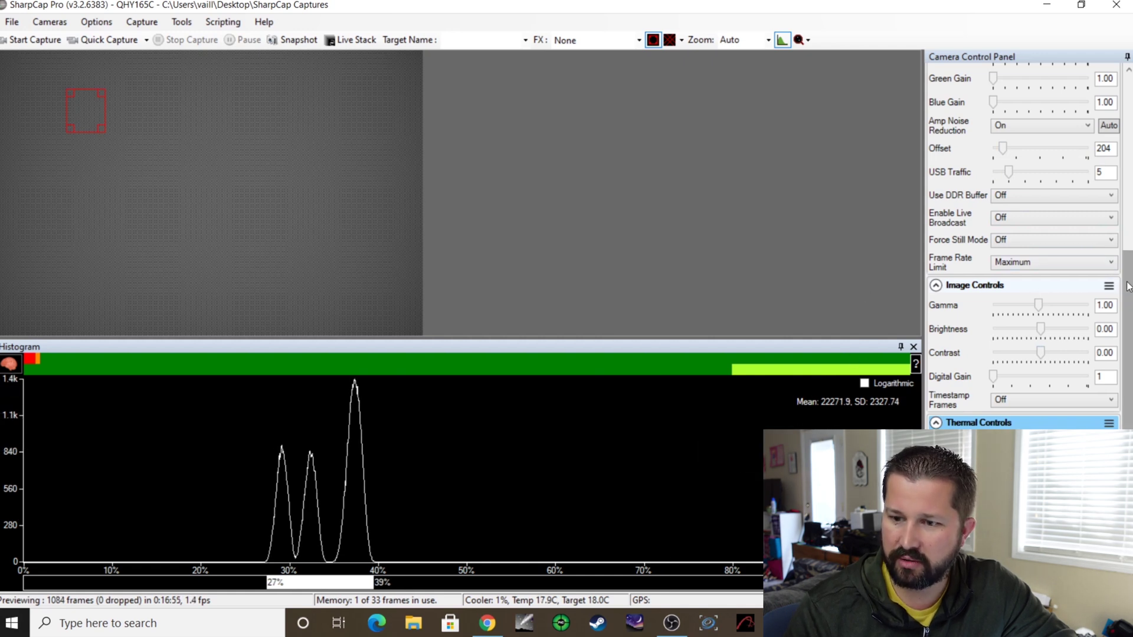
Shorten the exposure from 61.4 ms to 0.120 ms in the Camera Control Panel.
{"action": "scroll", "coordinate": [1127, 135], "scroll_direction": "up", "scroll_amount": 1}
{"action": "scroll", "coordinate": [1127, 135], "scroll_direction": "up", "scroll_amount": 5}
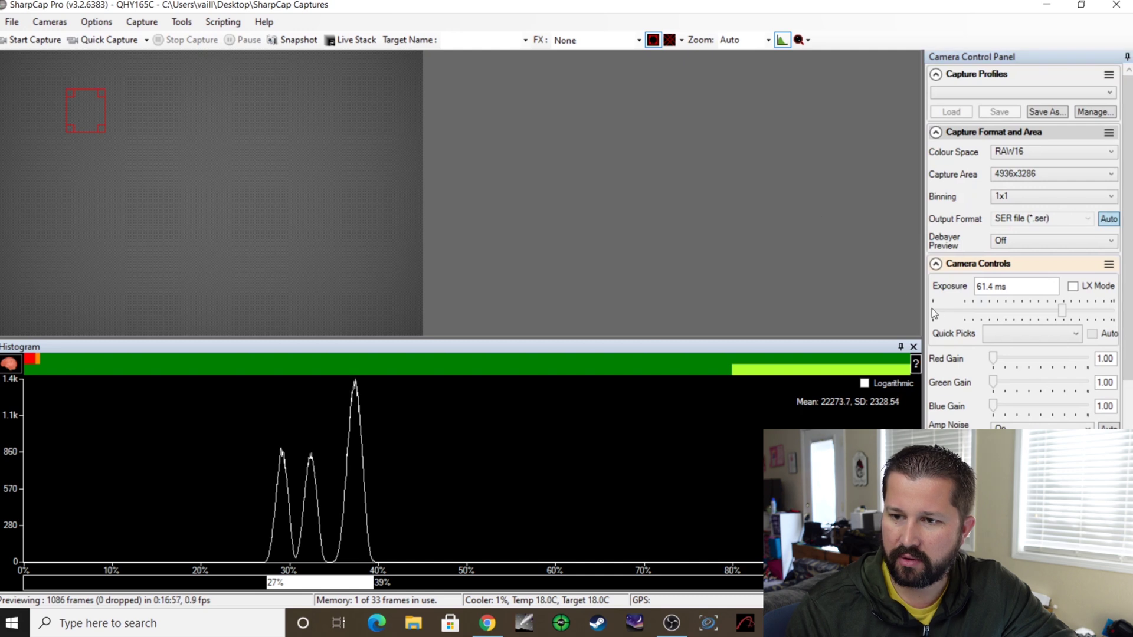
{"action": "scroll", "coordinate": [937, 311], "scroll_direction": "down", "scroll_amount": 6}
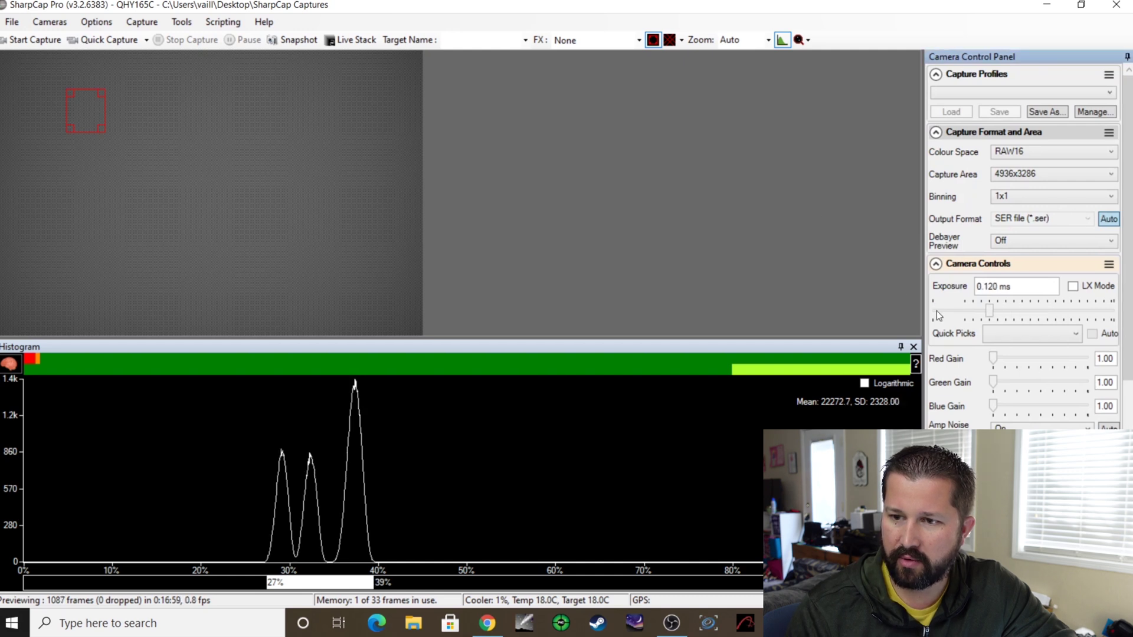
Drop exposure to its 0.0010 ms minimum and read the histogram spike near 0%.
{"action": "left_click_drag", "start_coordinate": [967, 312], "coordinate": [911, 310]}
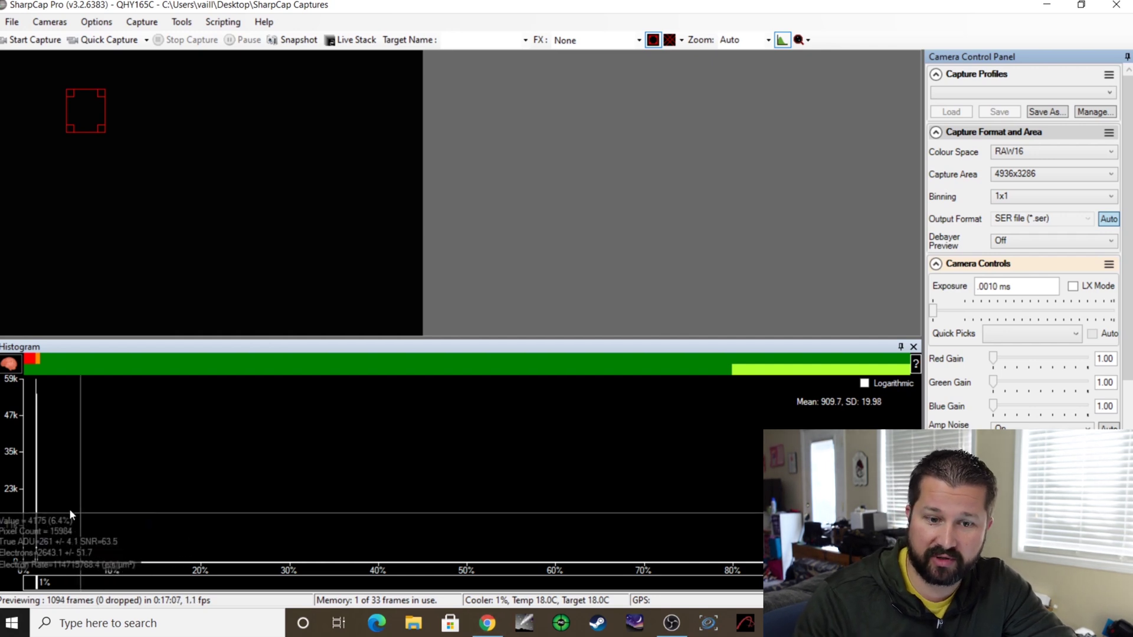
{"action": "mouse_move", "coordinate": [34, 430]}
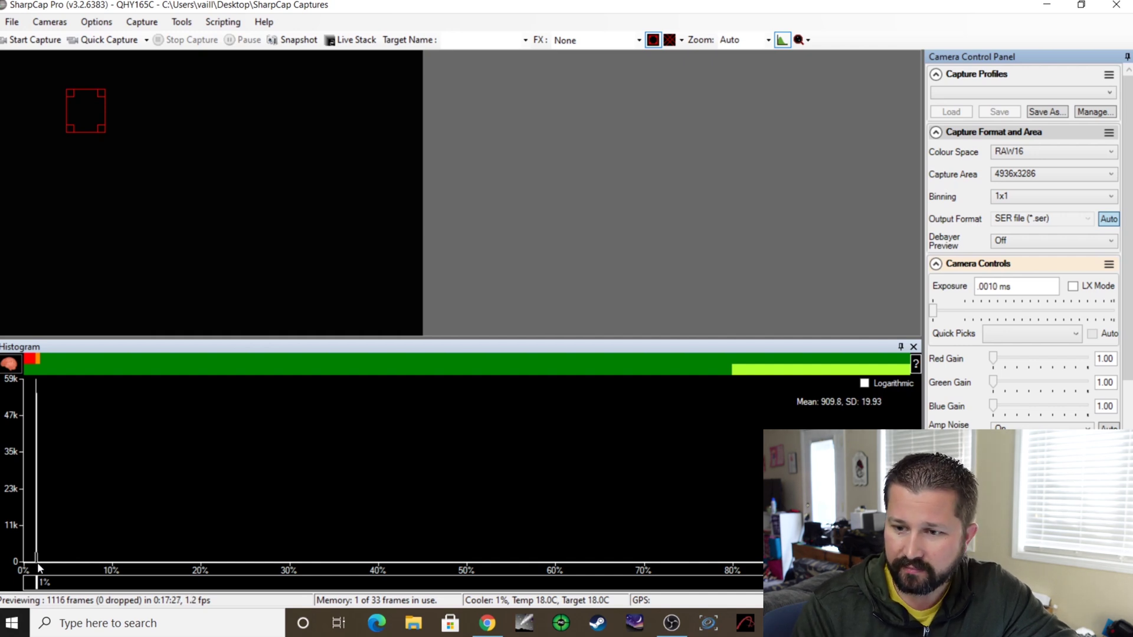
{"action": "mouse_move", "coordinate": [39, 498]}
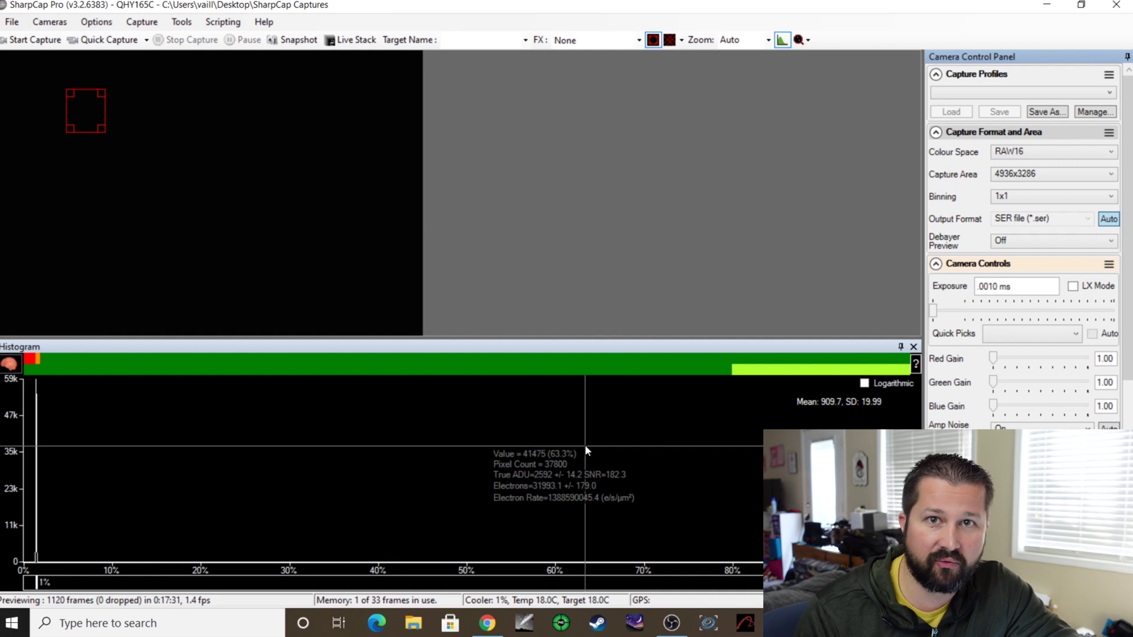
{"action": "mouse_move", "coordinate": [1007, 362]}
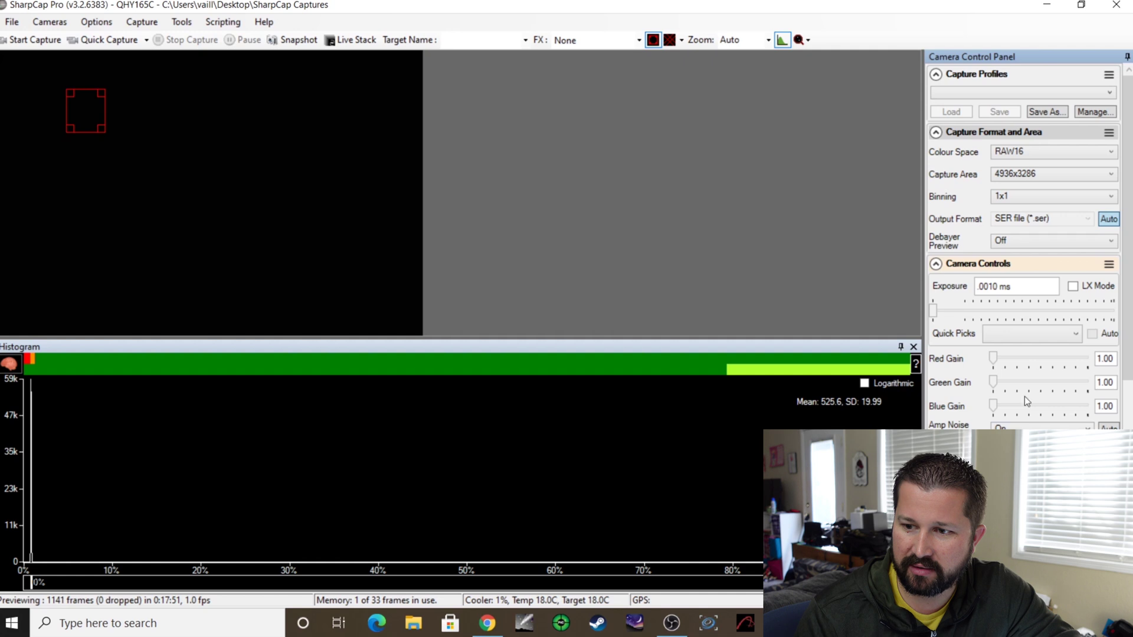
Raise the red, green and blue gains to 2001 each.
{"action": "left_click", "coordinate": [1038, 360]}
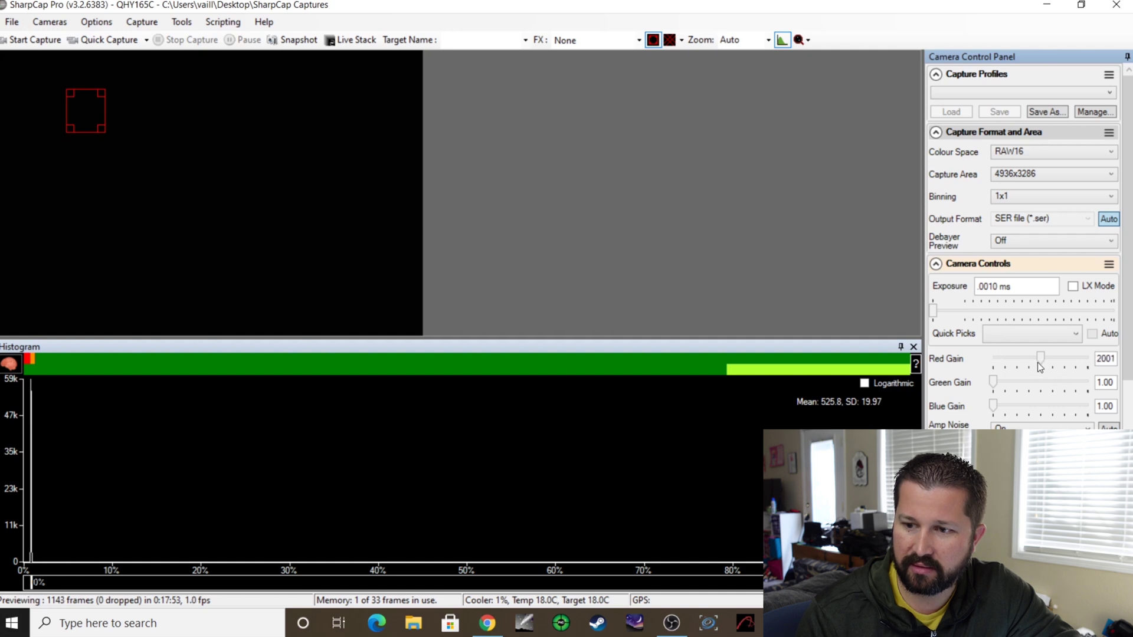
{"action": "left_click", "coordinate": [1042, 384]}
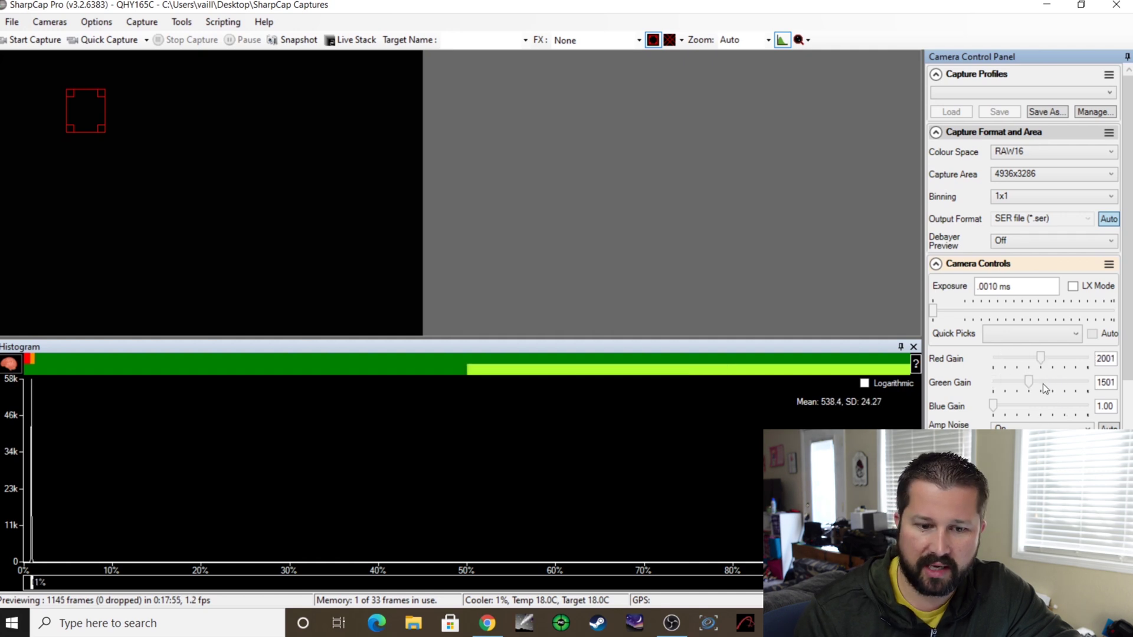
{"action": "left_click", "coordinate": [1043, 383]}
{"action": "left_click", "coordinate": [1039, 405]}
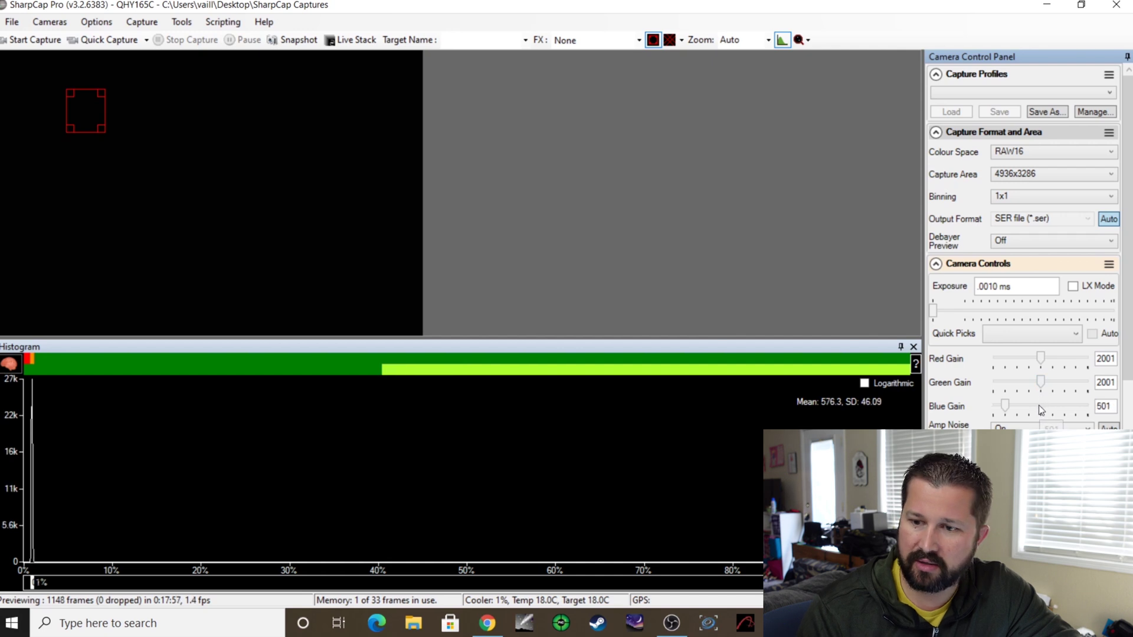
{"action": "left_click", "coordinate": [1038, 404]}
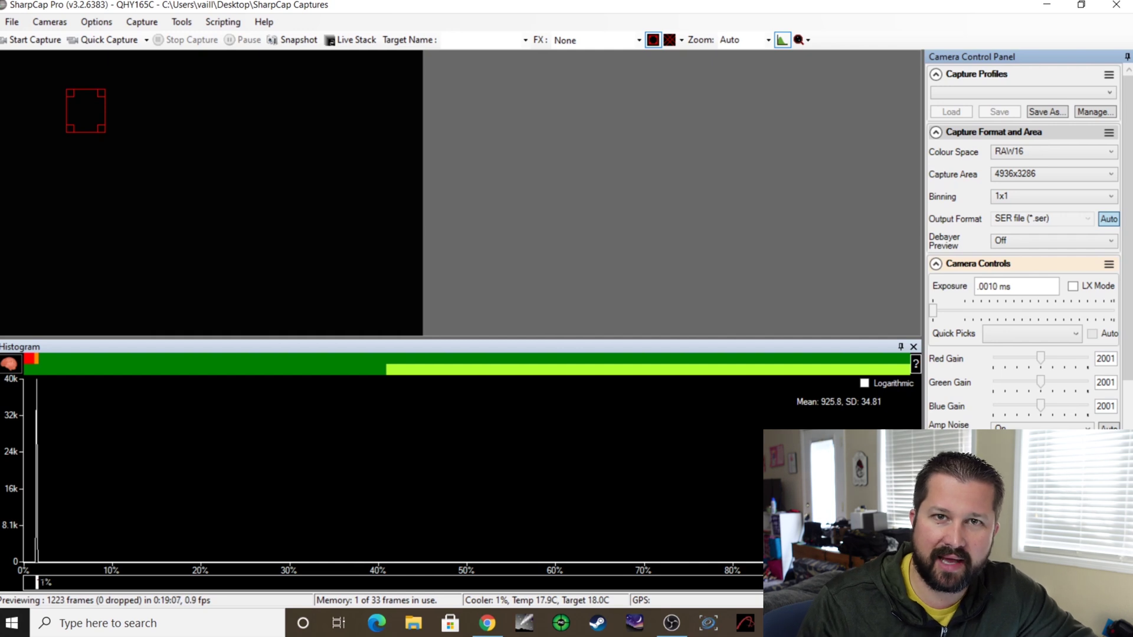
Close SharpCap, launch Astro Photography Tool, and dismiss its startup check list.
{"action": "key", "text": "super+d"}
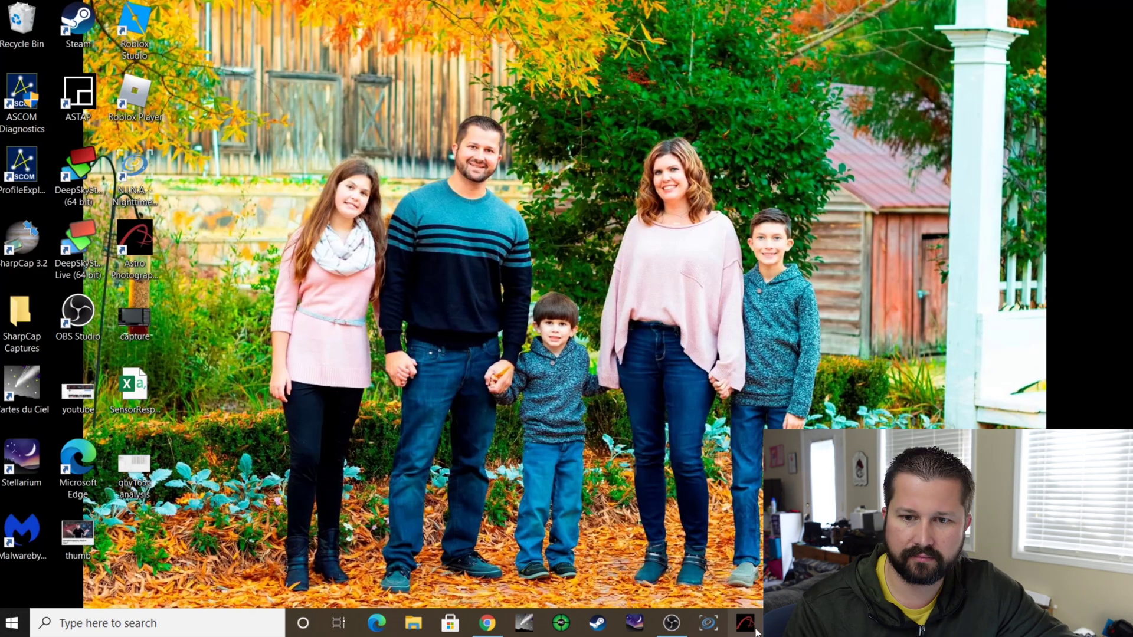
{"action": "left_click", "coordinate": [754, 632]}
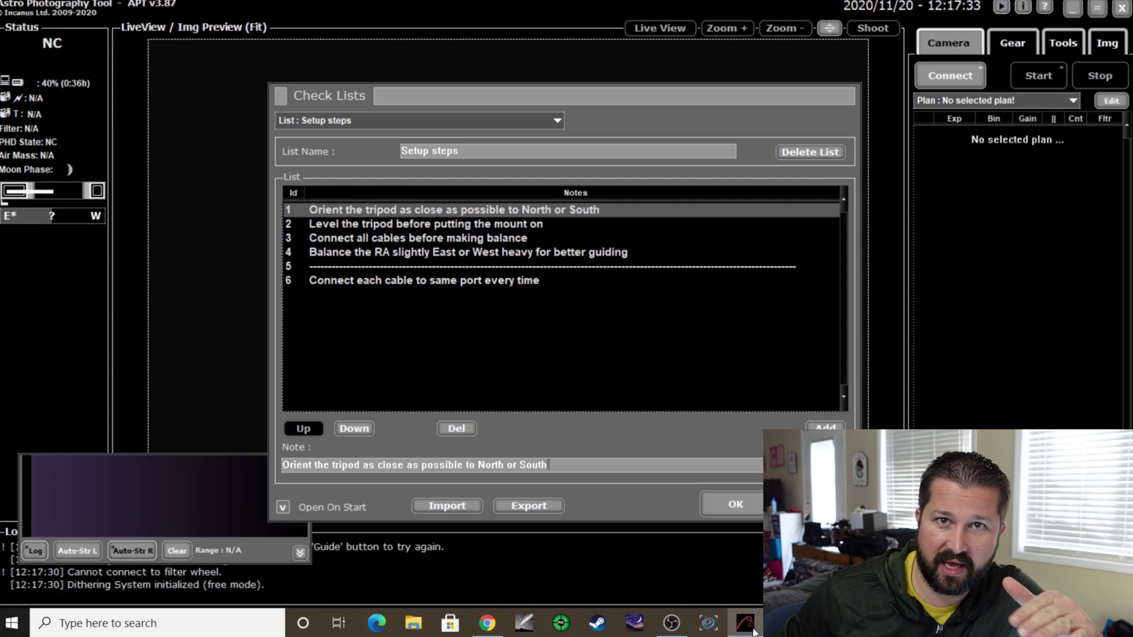
{"action": "left_click", "coordinate": [729, 503]}
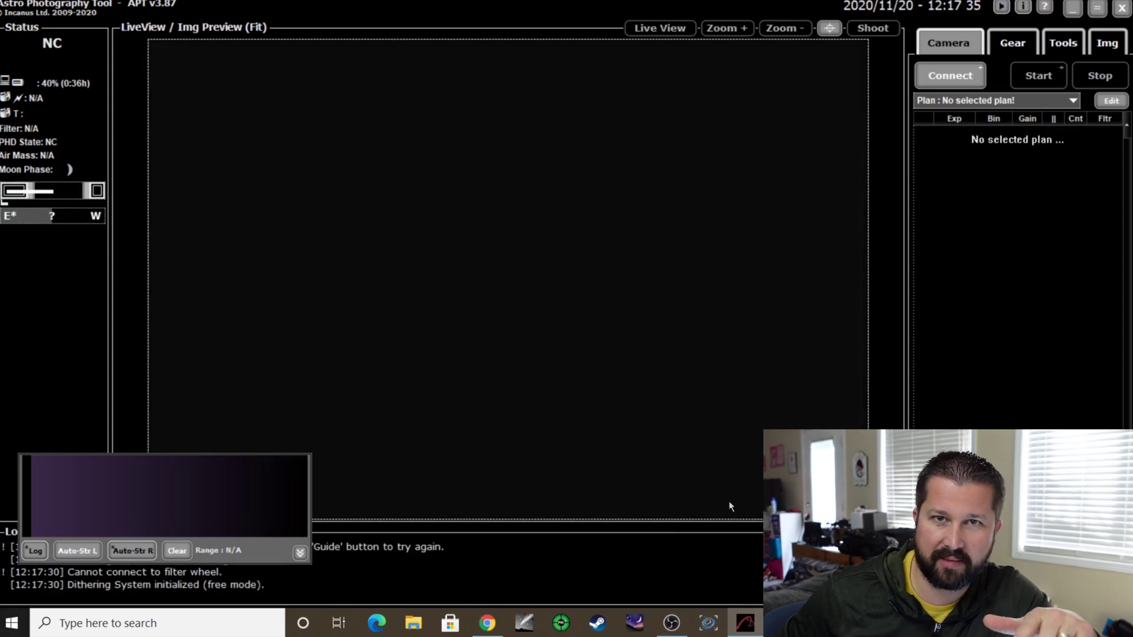
Connect the camera so APT reports its temperature and sets the 23.8x16.2 mm sensor size.
{"action": "left_click", "coordinate": [943, 83]}
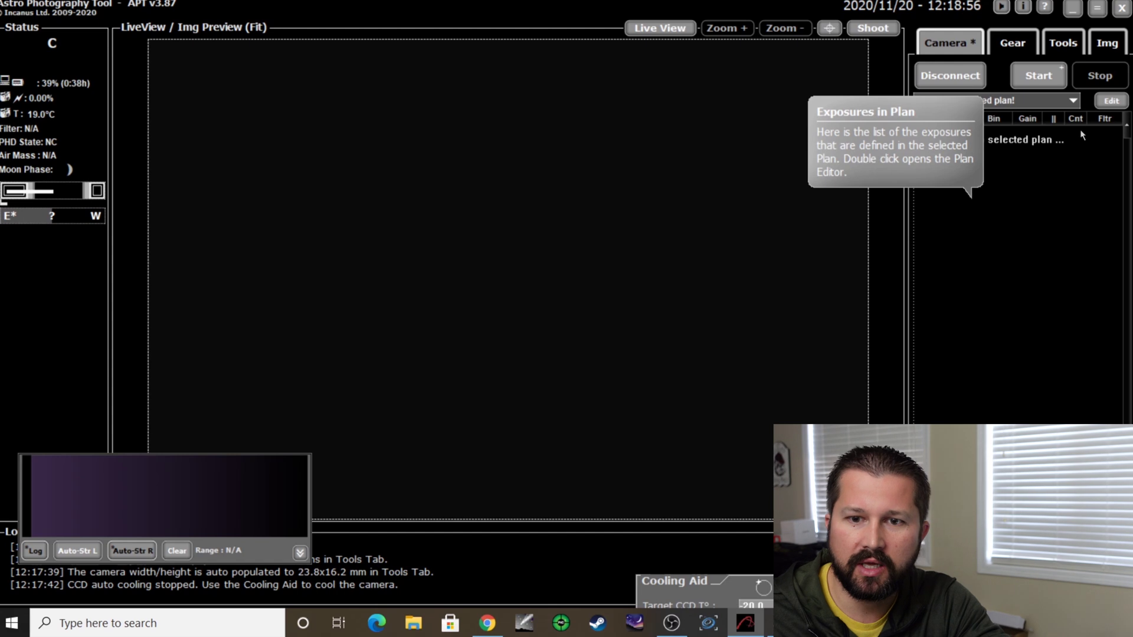
{"action": "left_click", "coordinate": [1065, 101]}
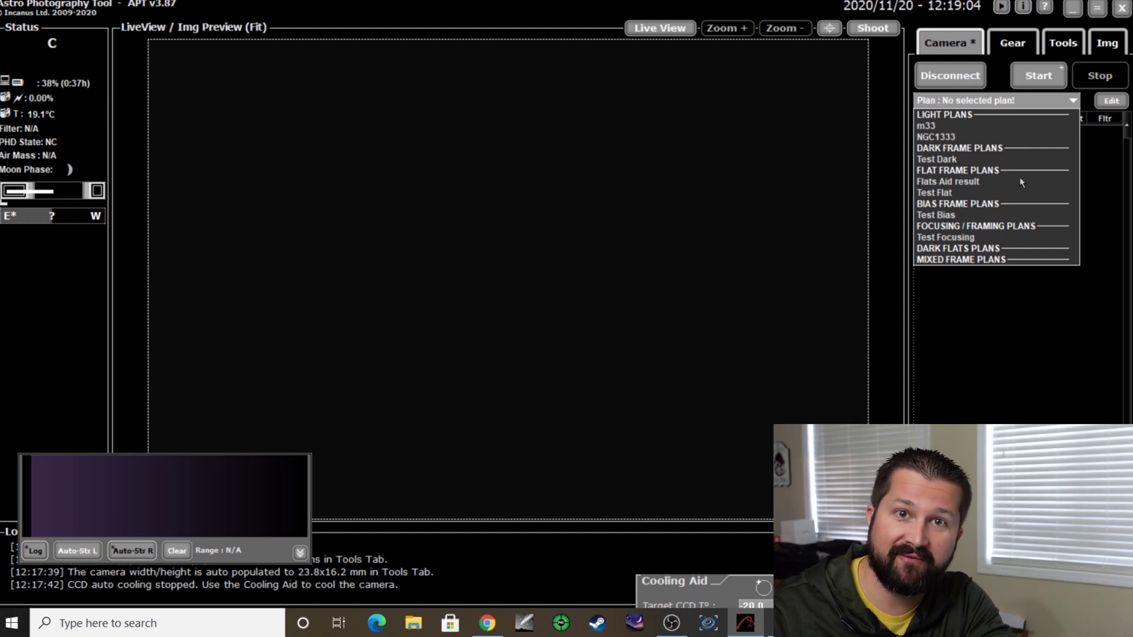
Choose the Test Focusing plan, then later, in night mode, dismiss the plan list without a selection.
{"action": "left_click", "coordinate": [964, 238]}
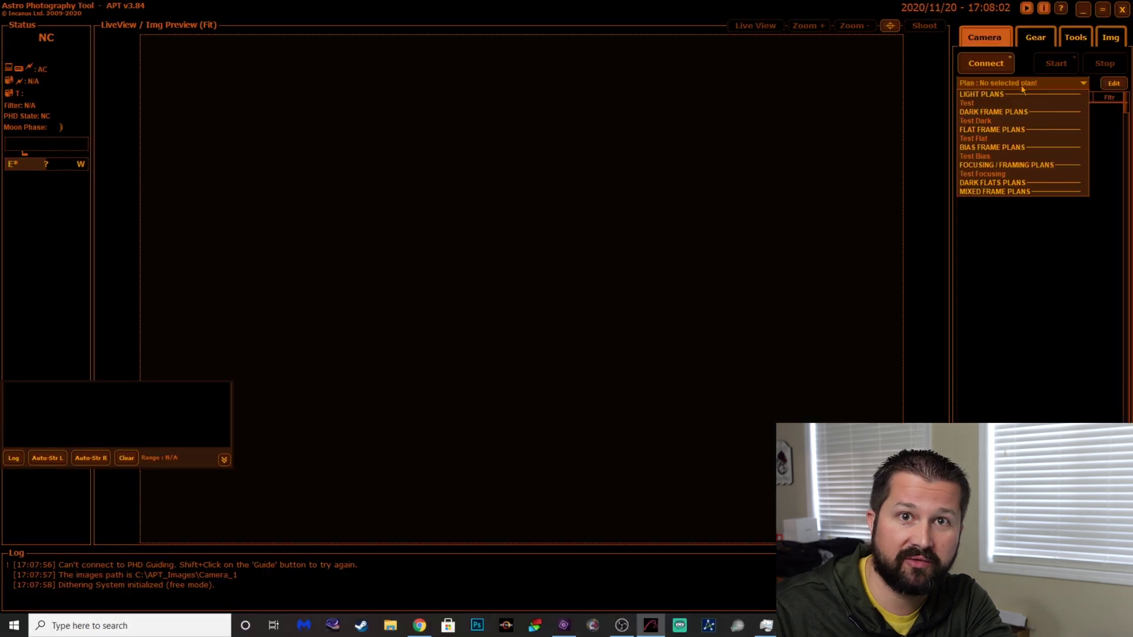
{"action": "left_click", "coordinate": [1052, 225]}
Pick M8, the Lagoon Nebula, from Point Craft's deep-sky catalogue as the target and close Point Craft.
{"action": "left_click", "coordinate": [1026, 40]}
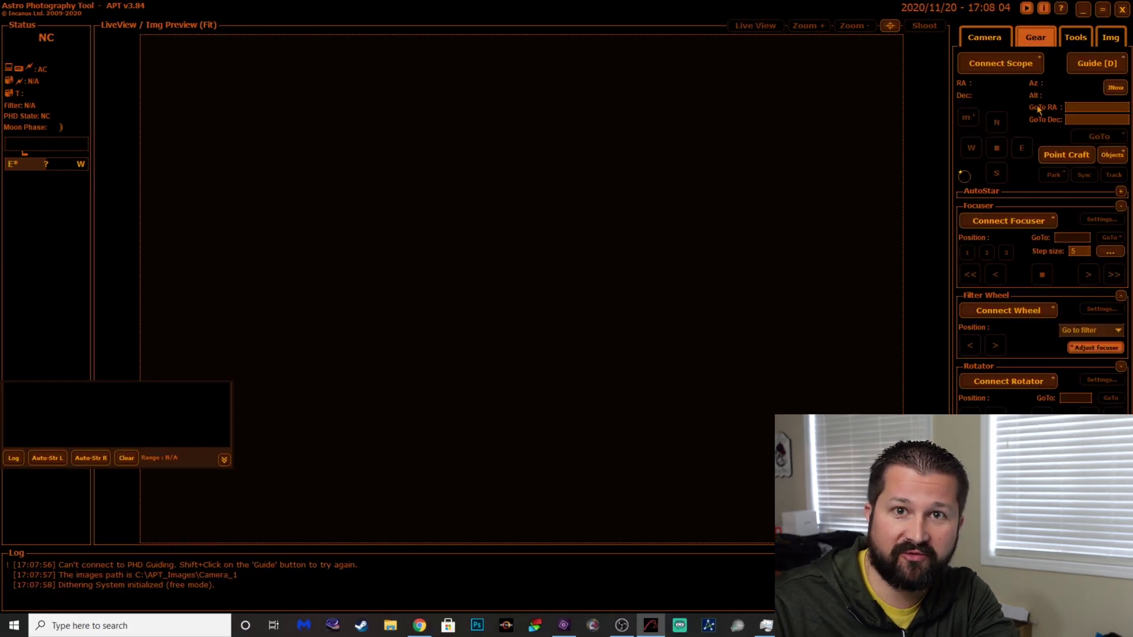
{"action": "left_click", "coordinate": [1050, 159]}
{"action": "left_click_drag", "start_coordinate": [852, 276], "coordinate": [823, 124]}
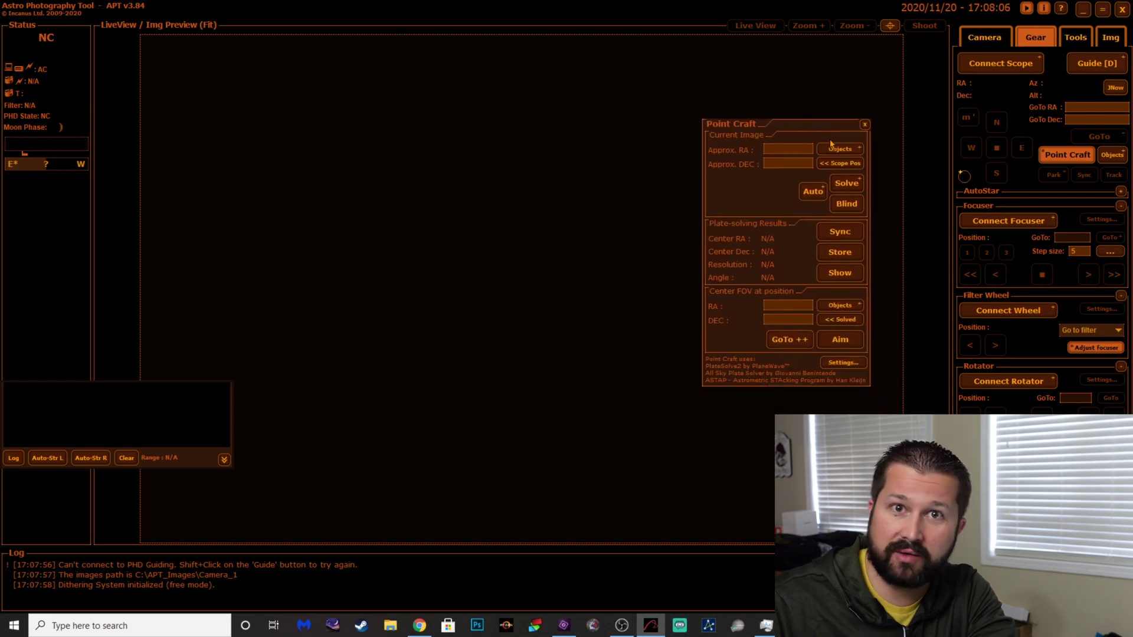
{"action": "left_click", "coordinate": [832, 150]}
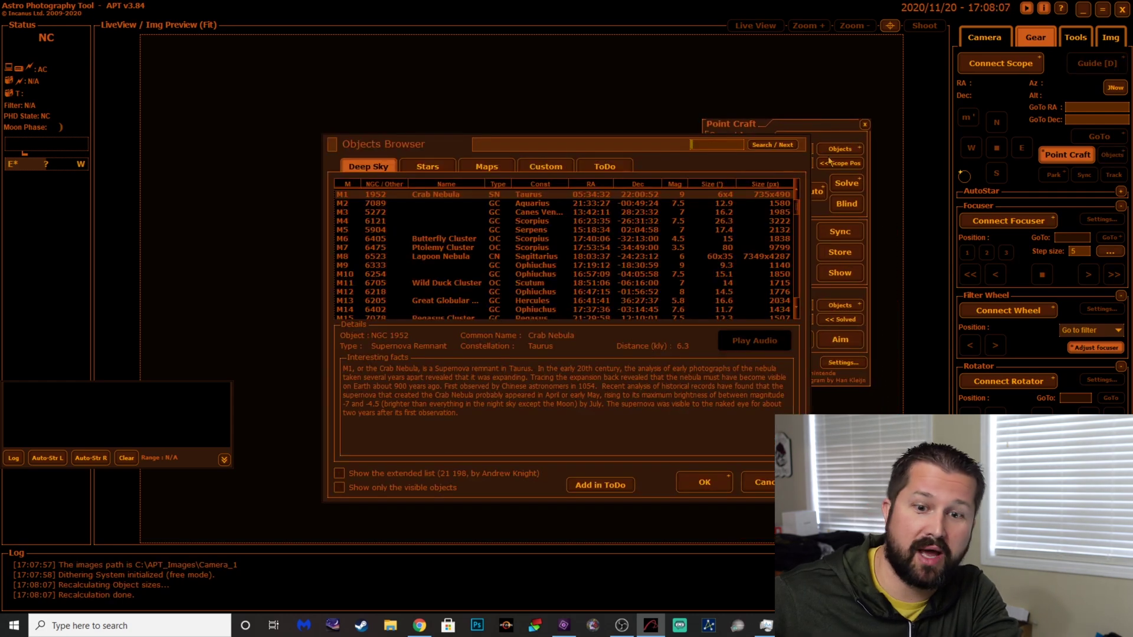
{"action": "left_click", "coordinate": [428, 167]}
{"action": "left_click", "coordinate": [468, 166]}
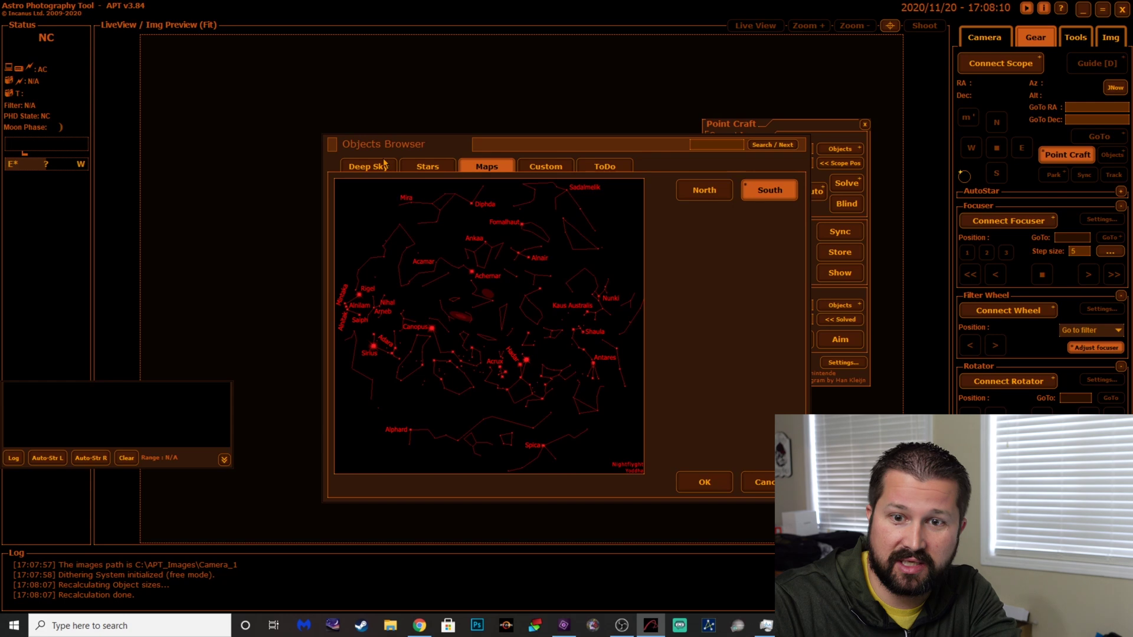
{"action": "left_click", "coordinate": [379, 168]}
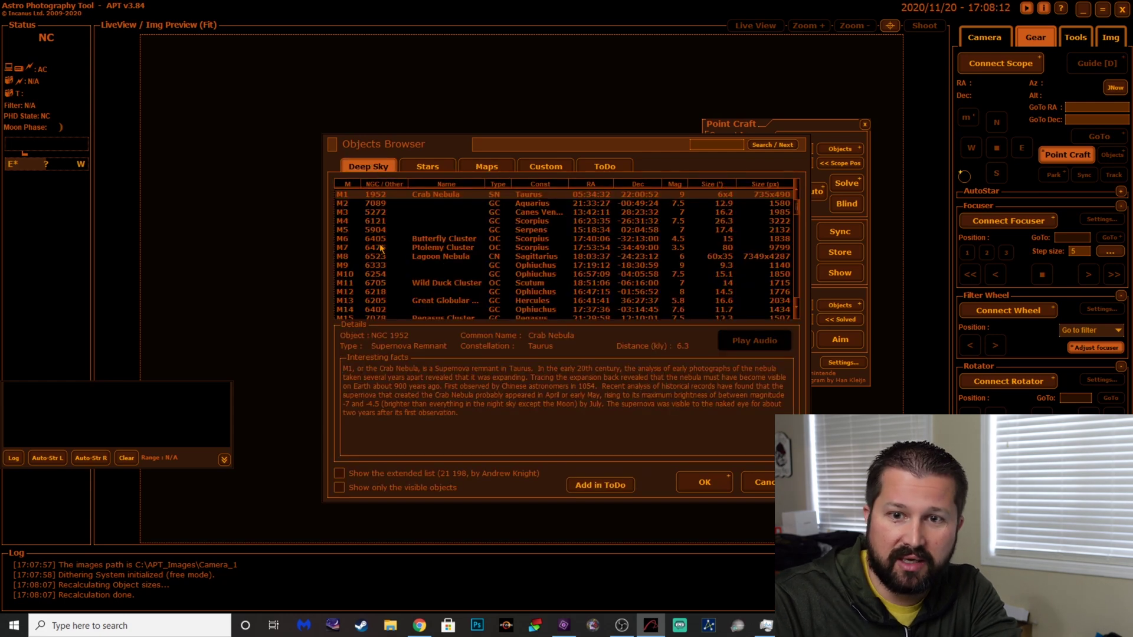
{"action": "double_click", "coordinate": [379, 257]}
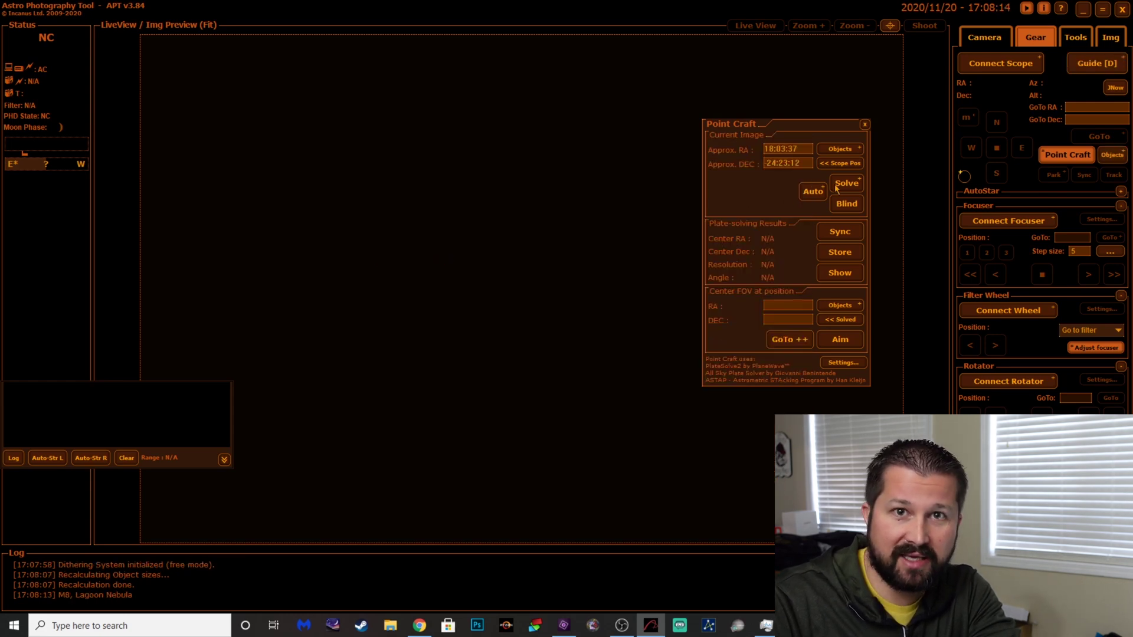
{"action": "left_click", "coordinate": [840, 306]}
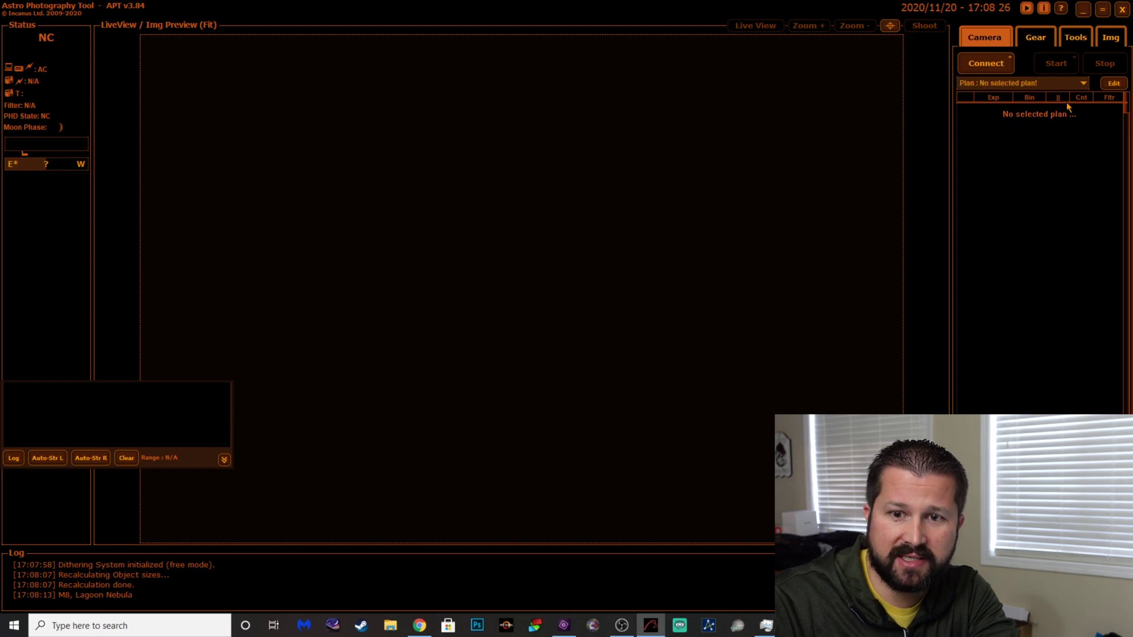
Select the Test Dark plan (25 × 240 s, 1x1) and open its 240 s exposure for editing.
{"action": "left_click", "coordinate": [1056, 83]}
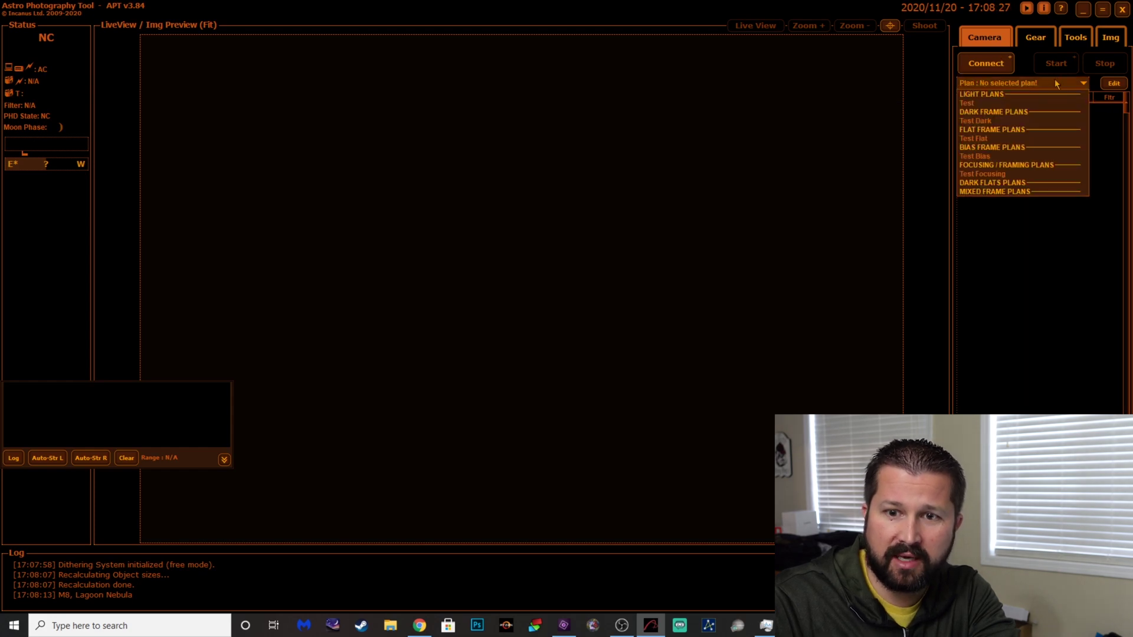
{"action": "left_click", "coordinate": [1024, 121]}
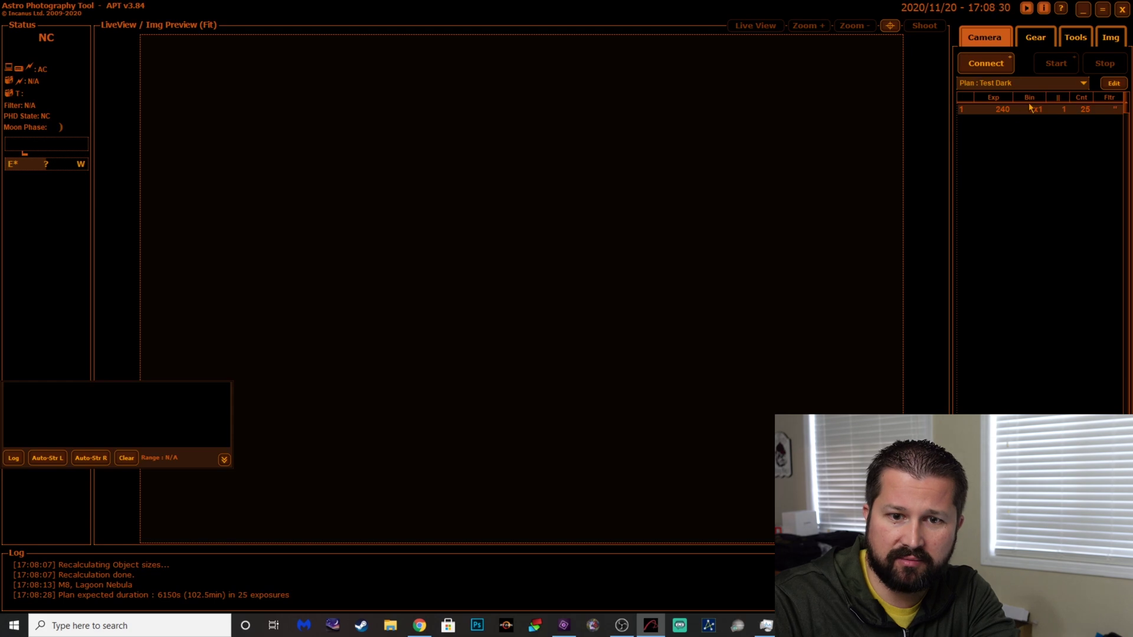
{"action": "left_click", "coordinate": [1113, 86]}
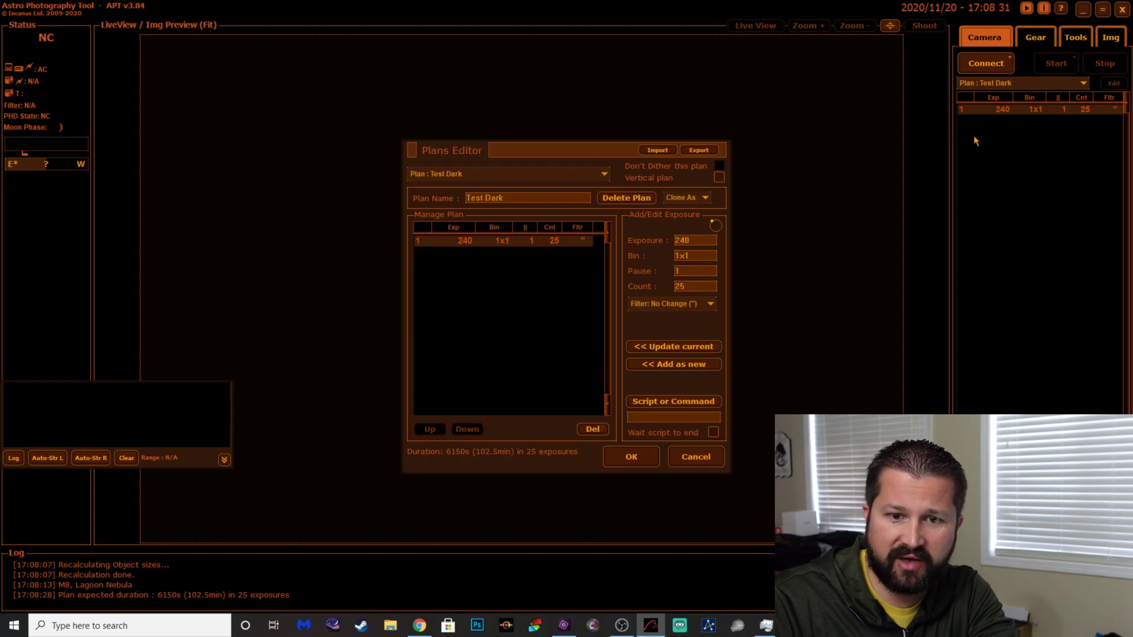
{"action": "left_click", "coordinate": [702, 243]}
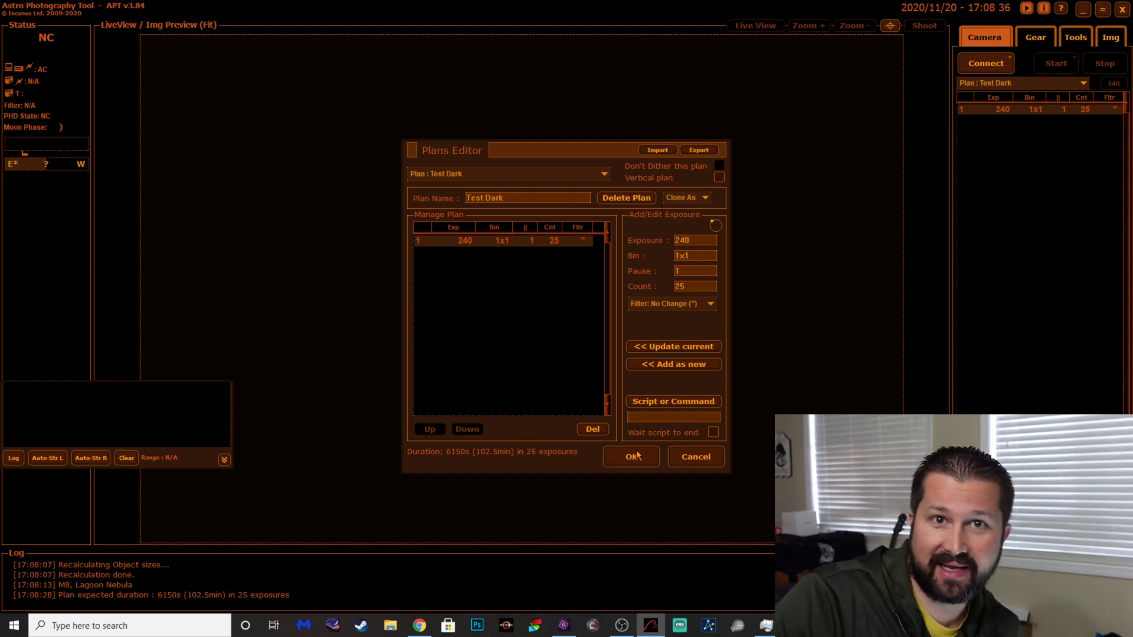